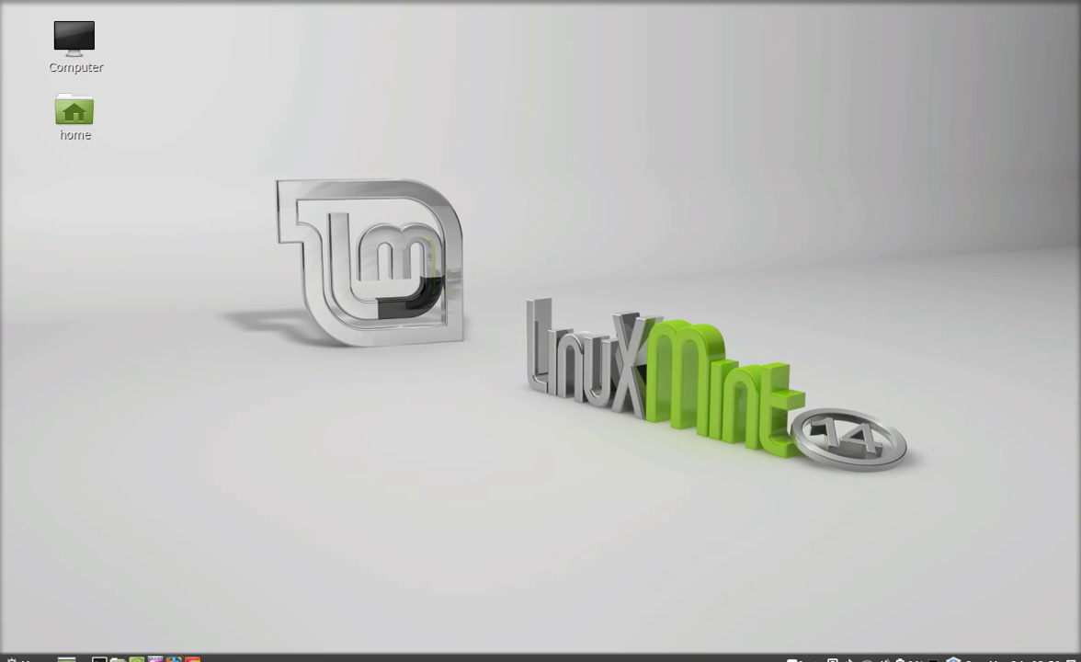
{"action": "left_click", "coordinate": [156, 658]}
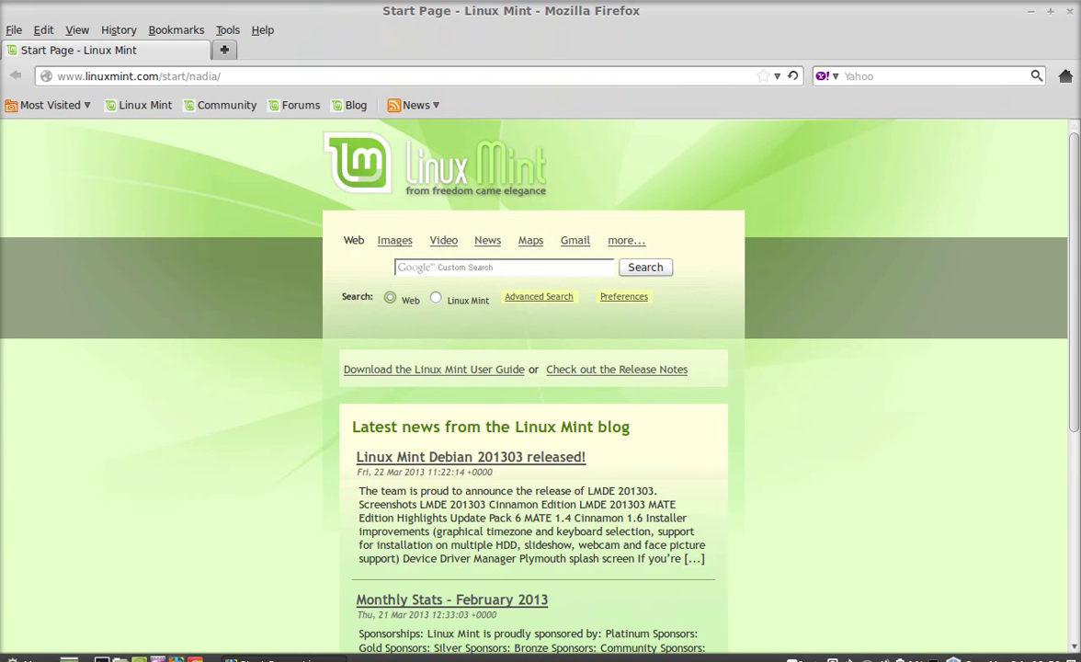
{"action": "left_click_drag", "start_coordinate": [222, 75], "coordinate": [57, 76]}
{"action": "type", "text": "teamviewer.com/"}
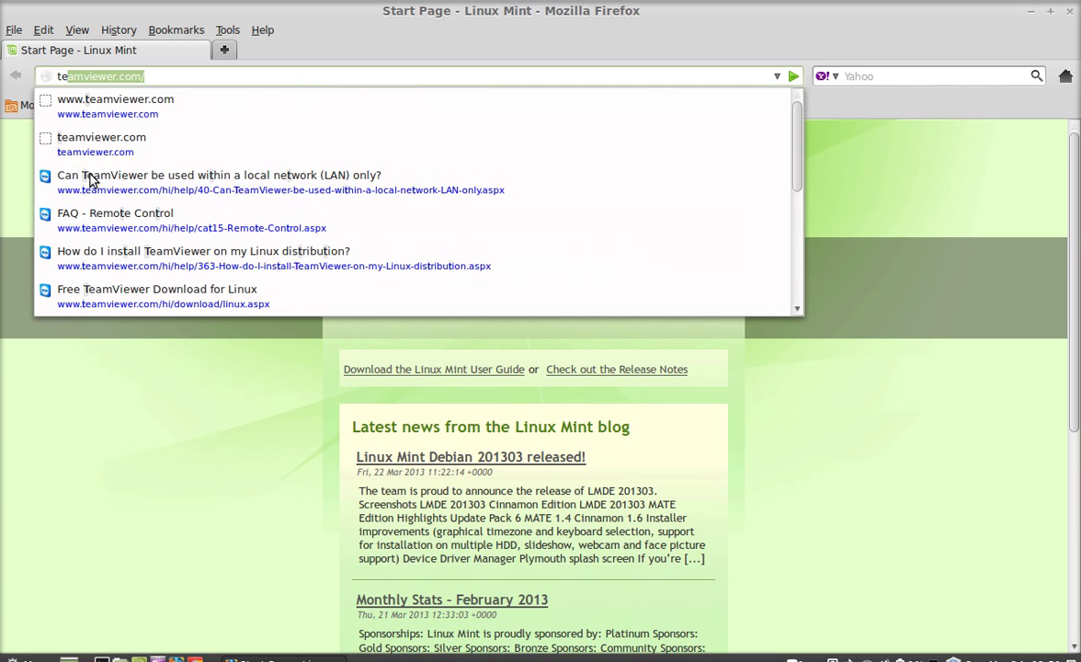
{"action": "left_click", "coordinate": [103, 105]}
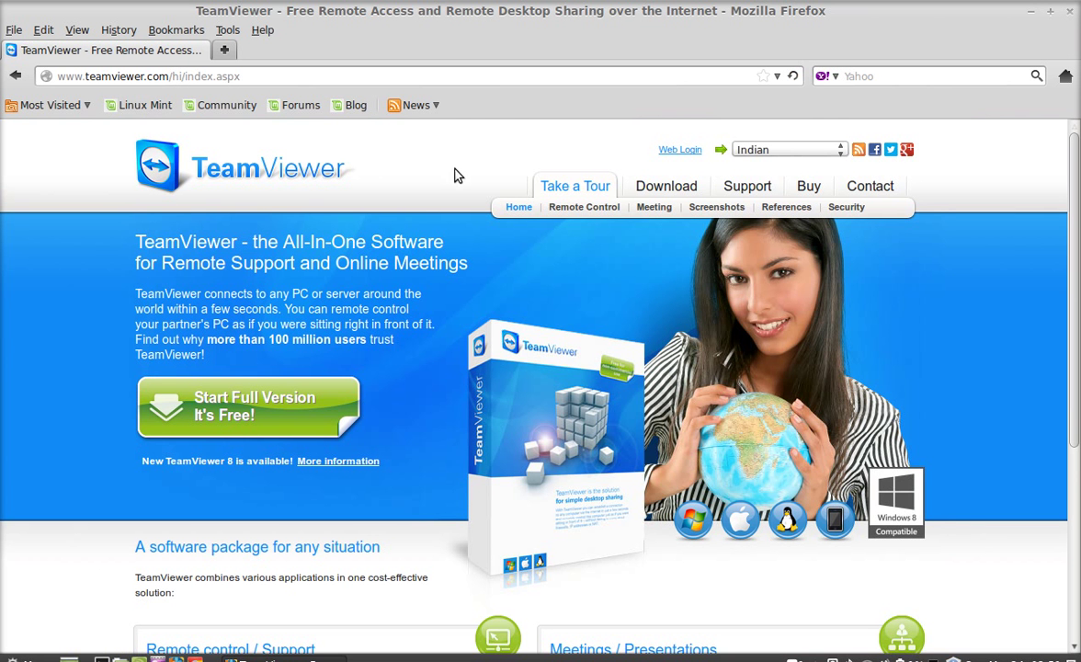
{"action": "left_click", "coordinate": [663, 187]}
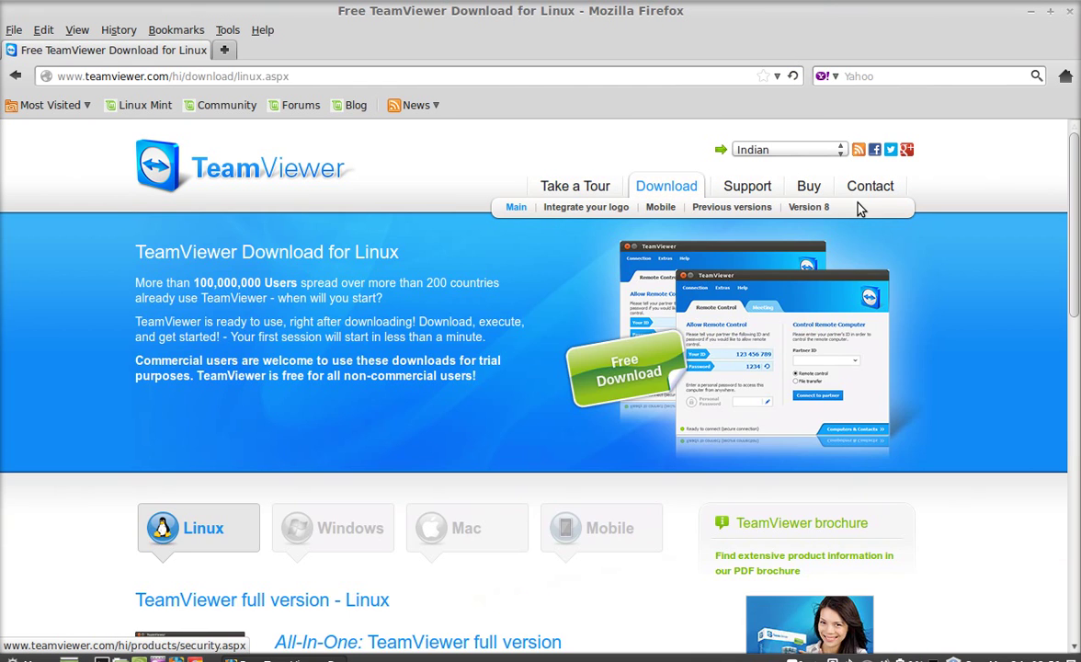
Download the 32-Bit / Multiarch deb package of TeamViewer for Ubuntu and Debian, saving the file to disk
{"action": "scroll", "coordinate": [548, 354], "scroll_direction": "down", "scroll_amount": 5}
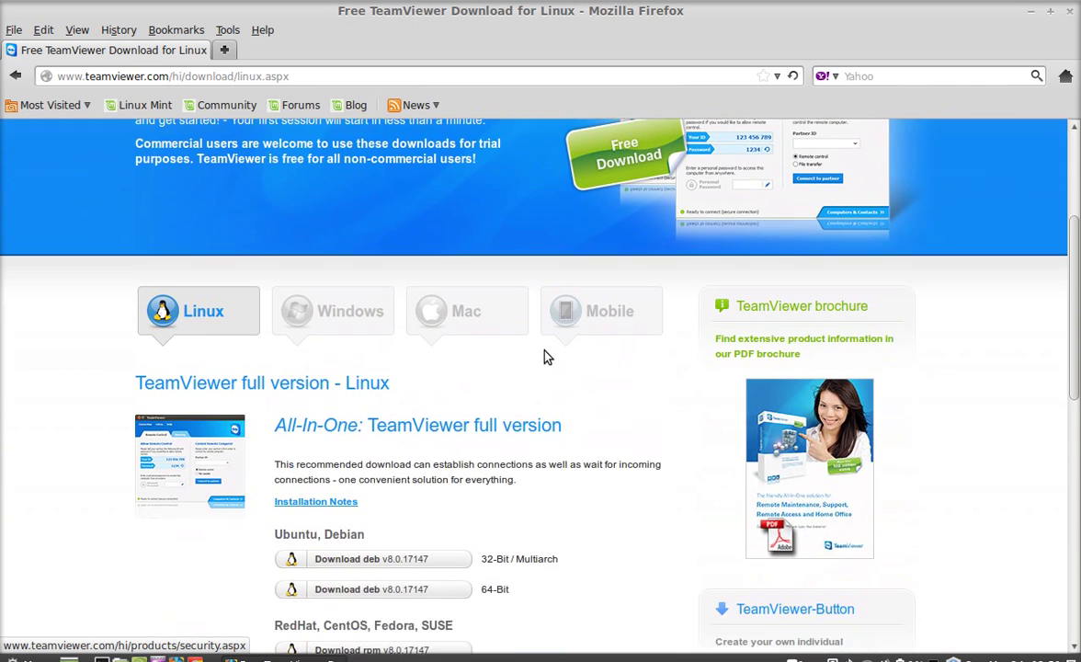
{"action": "scroll", "coordinate": [546, 353], "scroll_direction": "down", "scroll_amount": 3}
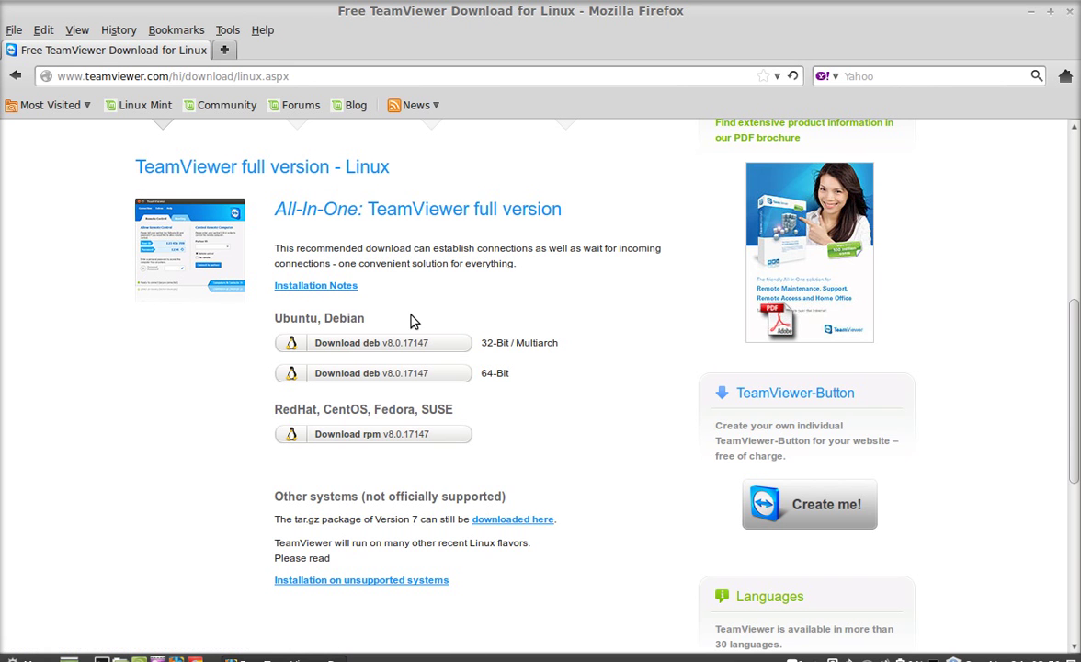
{"action": "scroll", "coordinate": [412, 319], "scroll_direction": "down", "scroll_amount": 1}
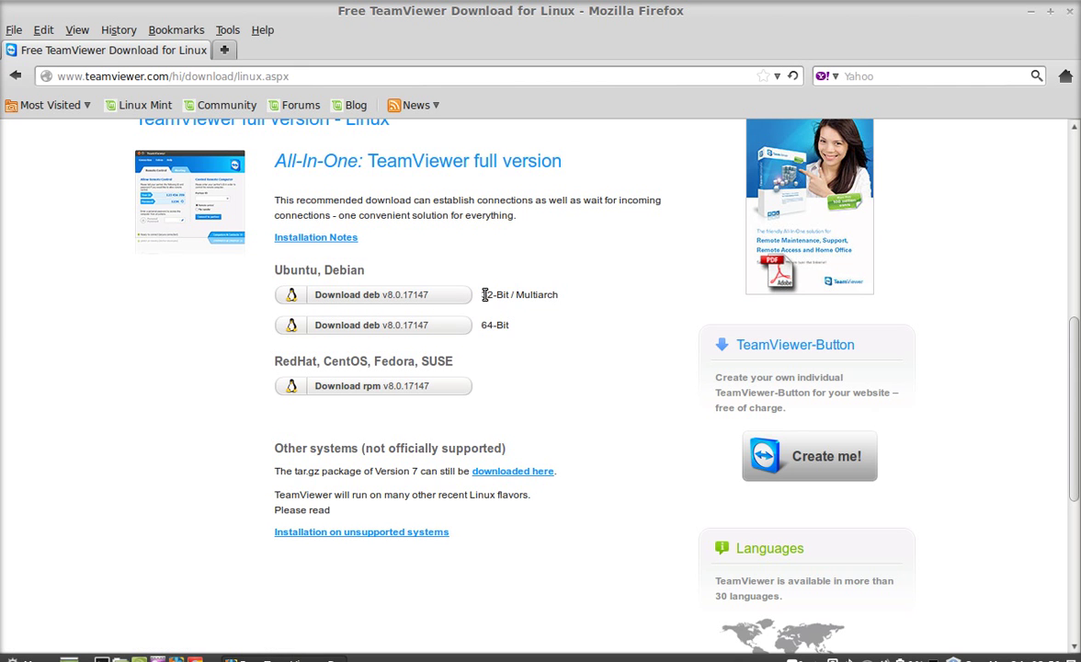
{"action": "scroll", "coordinate": [557, 345], "scroll_direction": "down", "scroll_amount": 1}
{"action": "scroll", "coordinate": [557, 345], "scroll_direction": "up", "scroll_amount": 1}
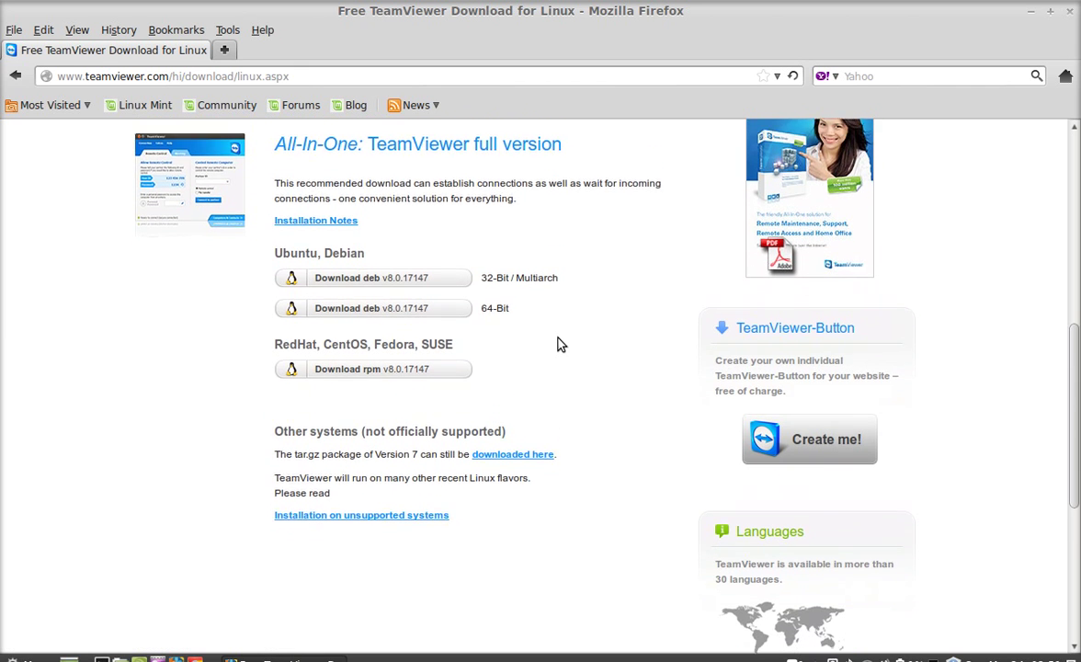
{"action": "scroll", "coordinate": [557, 345], "scroll_direction": "up", "scroll_amount": 1}
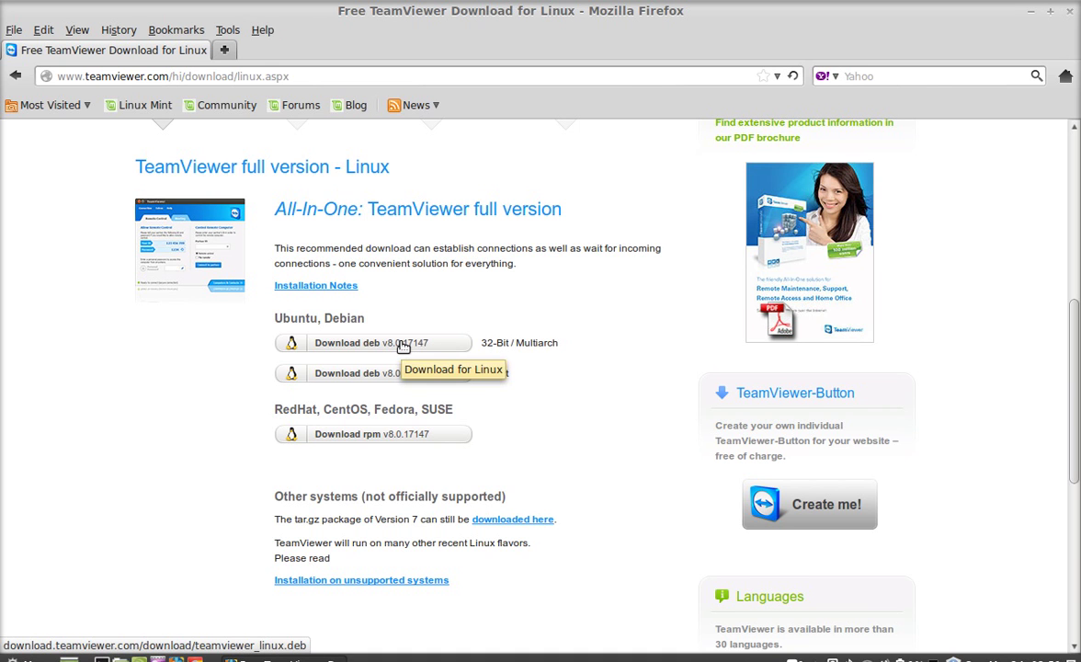
{"action": "left_click", "coordinate": [403, 346]}
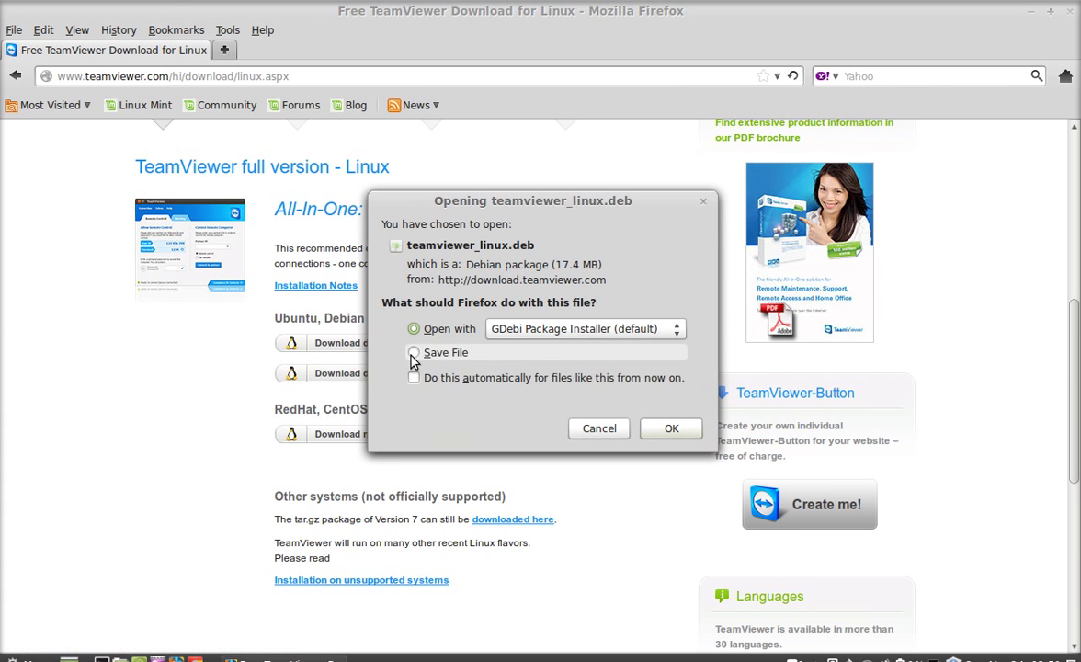
{"action": "left_click", "coordinate": [413, 355]}
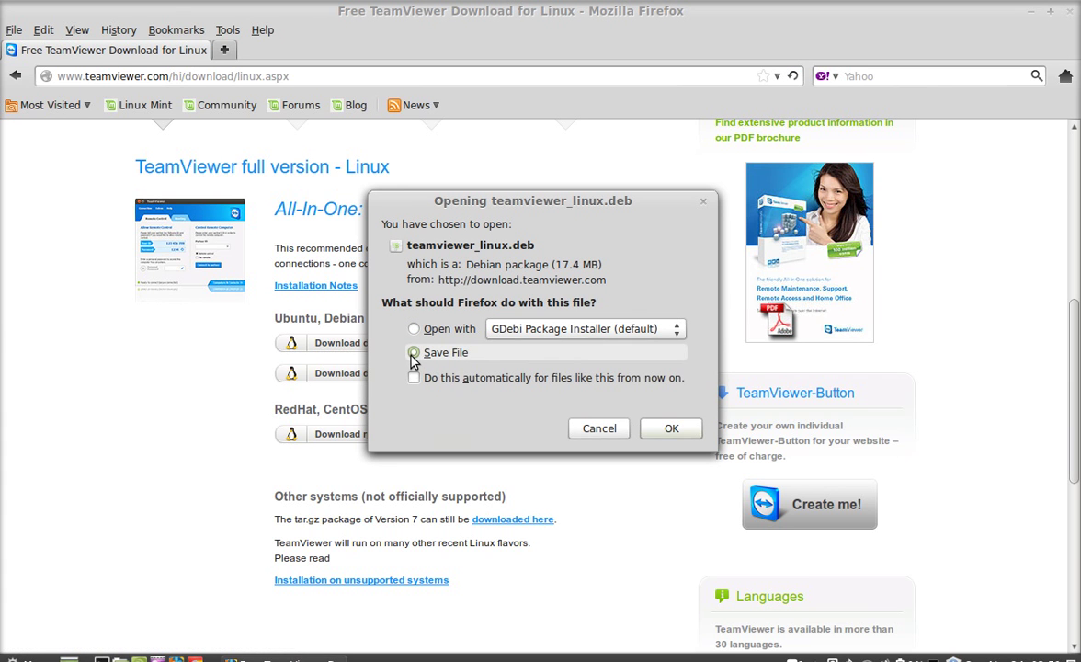
{"action": "left_click", "coordinate": [672, 430]}
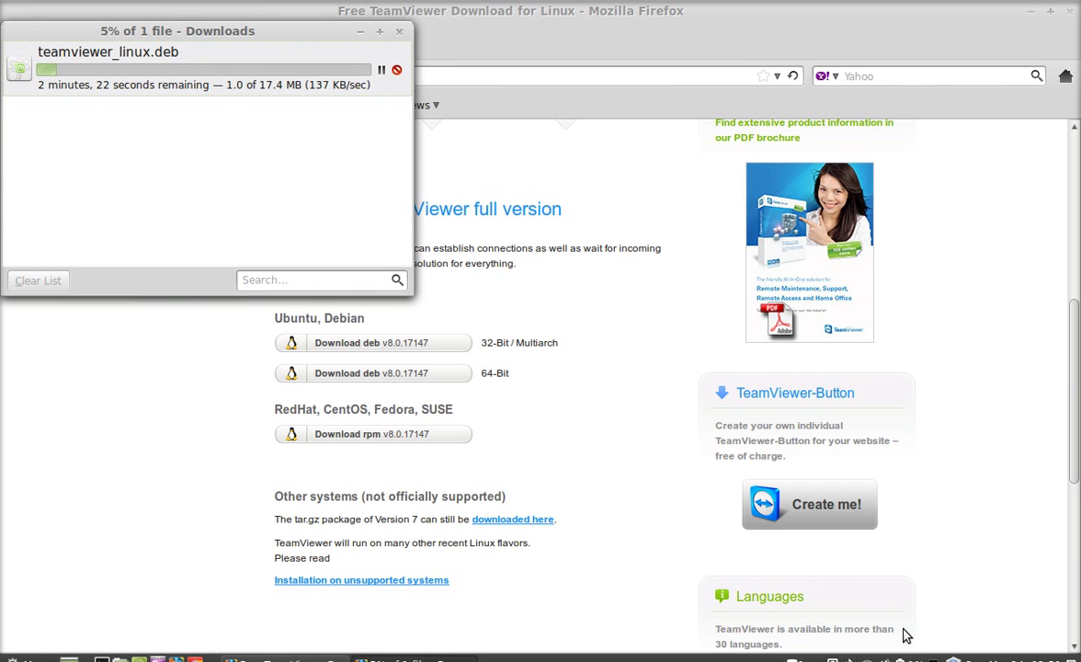
{"action": "left_click", "coordinate": [831, 658]}
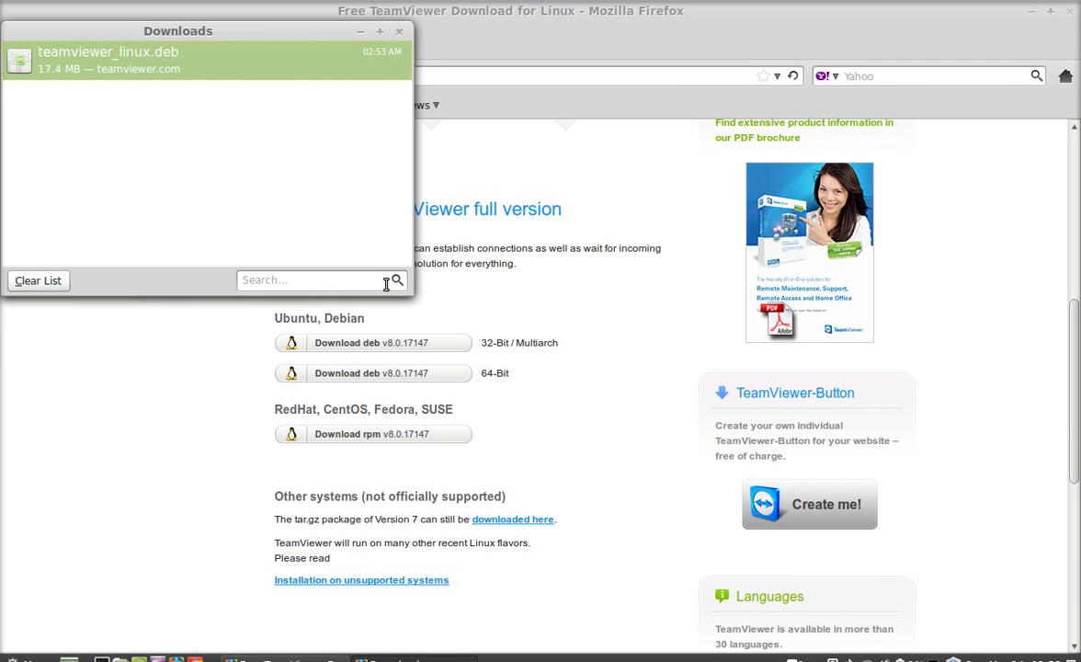
Show the downloaded teamviewer_linux.deb in its containing folder and open it with GDebi Package Installer
{"action": "right_click", "coordinate": [325, 64]}
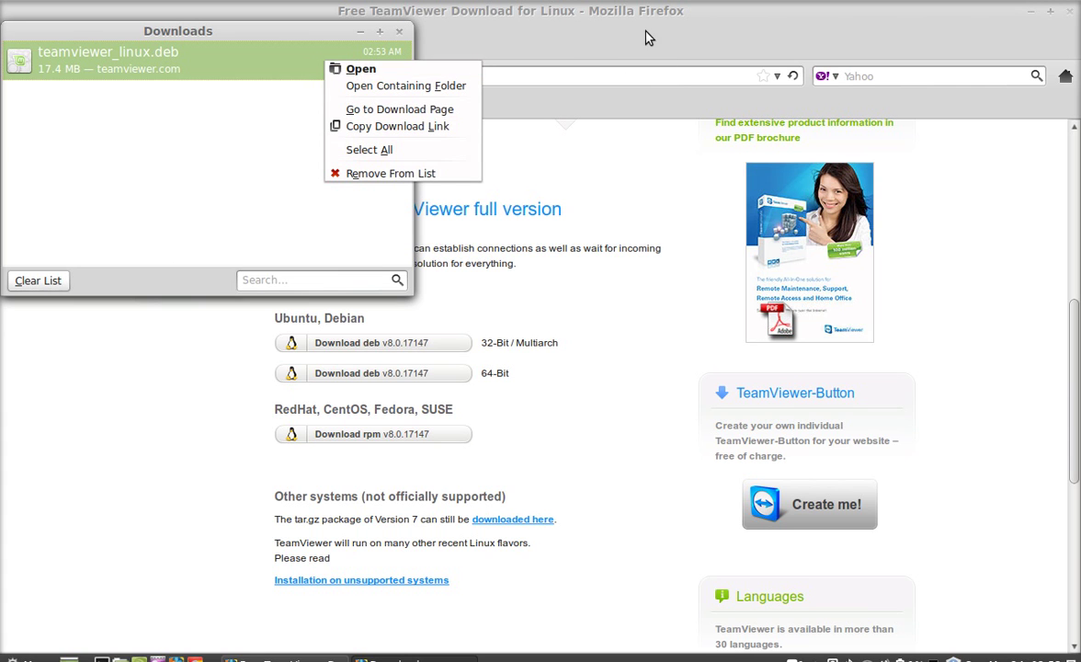
{"action": "left_click", "coordinate": [444, 88]}
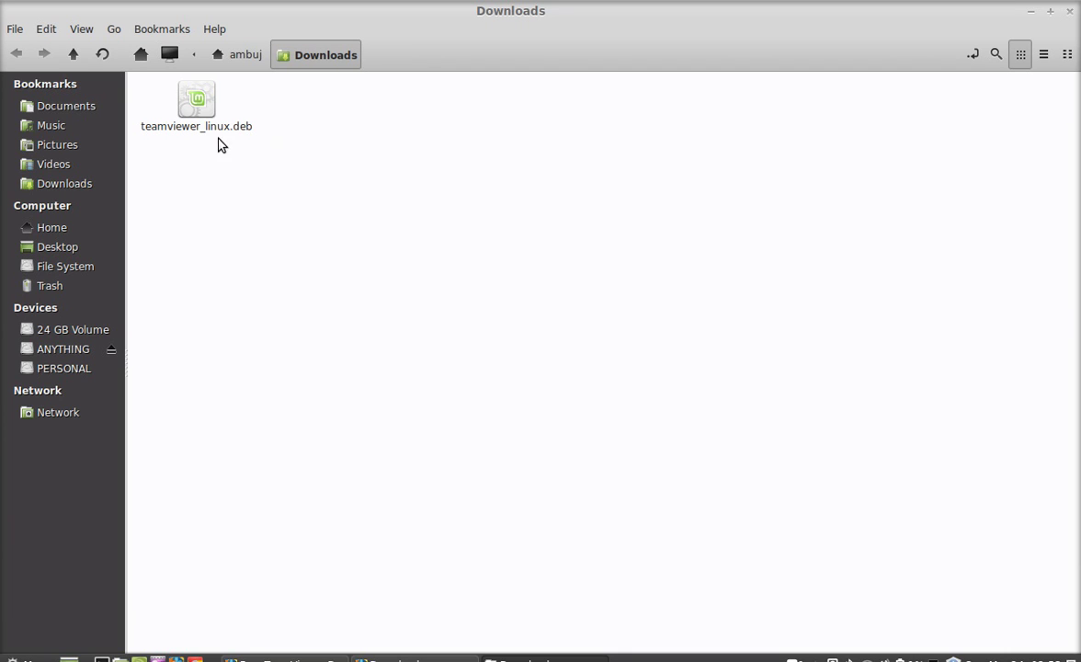
{"action": "left_click", "coordinate": [197, 119]}
{"action": "right_click", "coordinate": [199, 121]}
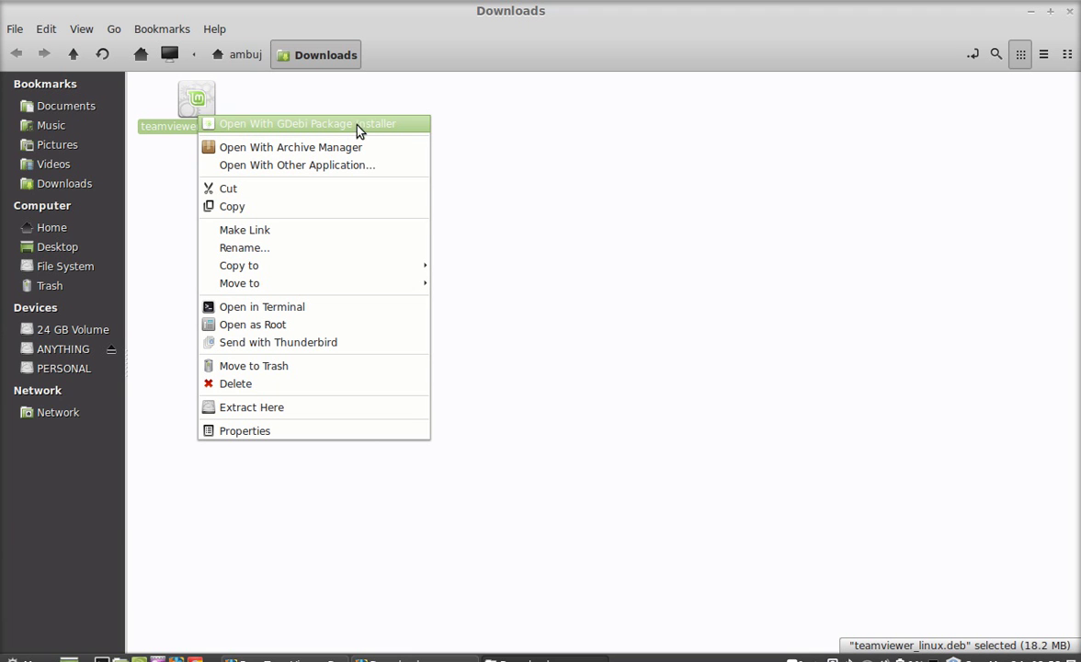
{"action": "left_click", "coordinate": [397, 125]}
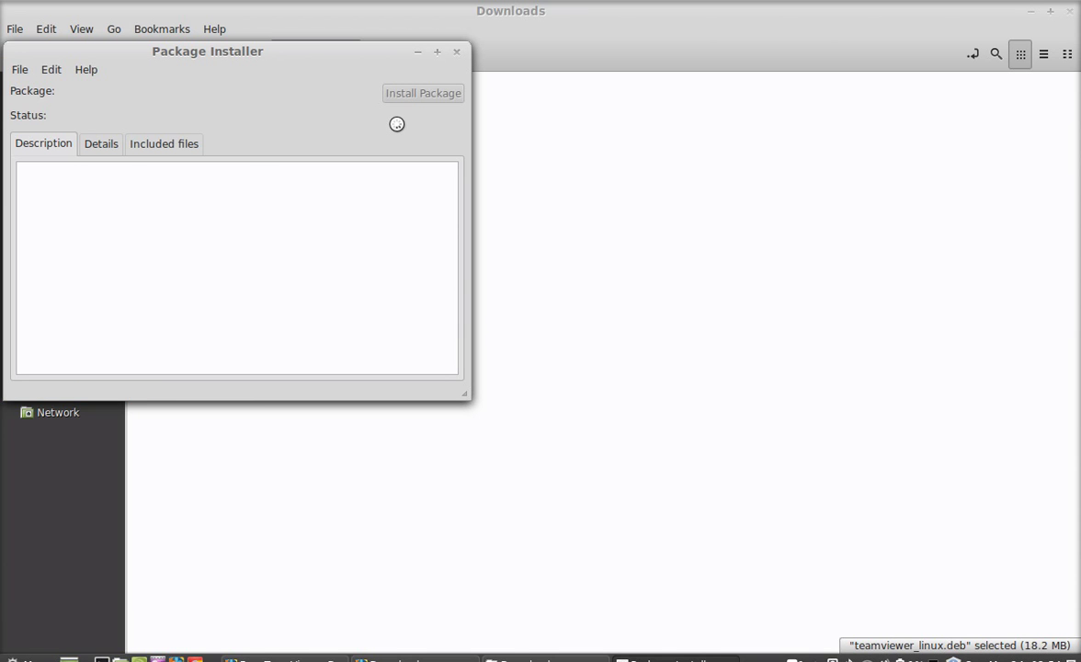
Install the teamviewer package, entering the administrator password to grant installation rights
{"action": "left_click_drag", "start_coordinate": [295, 53], "coordinate": [457, 102]}
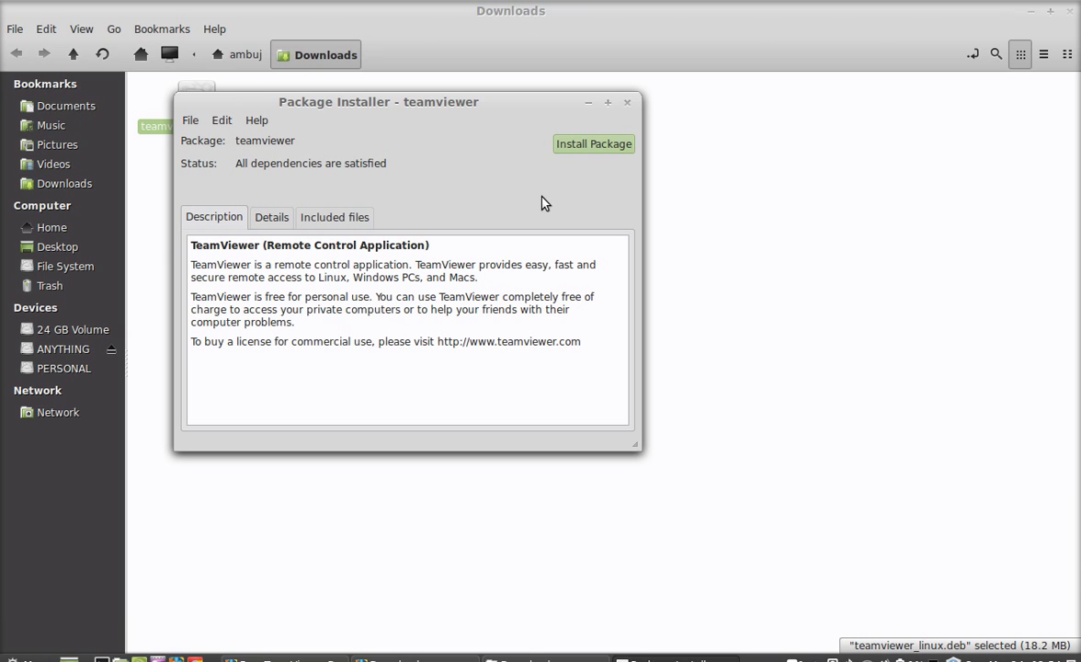
{"action": "left_click", "coordinate": [596, 142]}
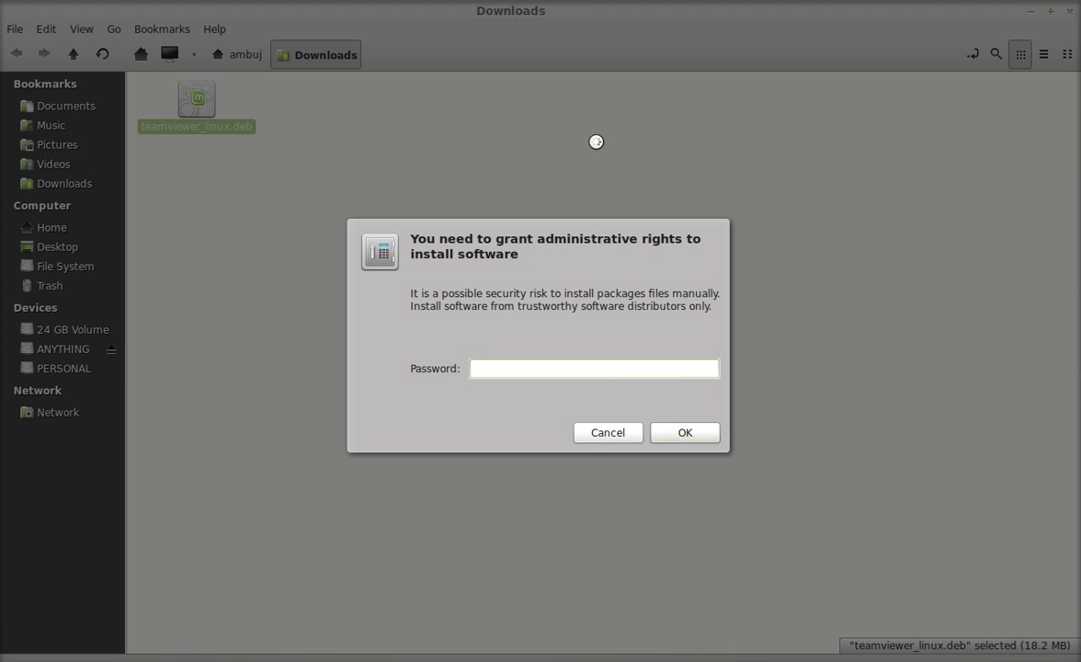
{"action": "type", "text": "*******"}
{"action": "key", "text": "Return"}
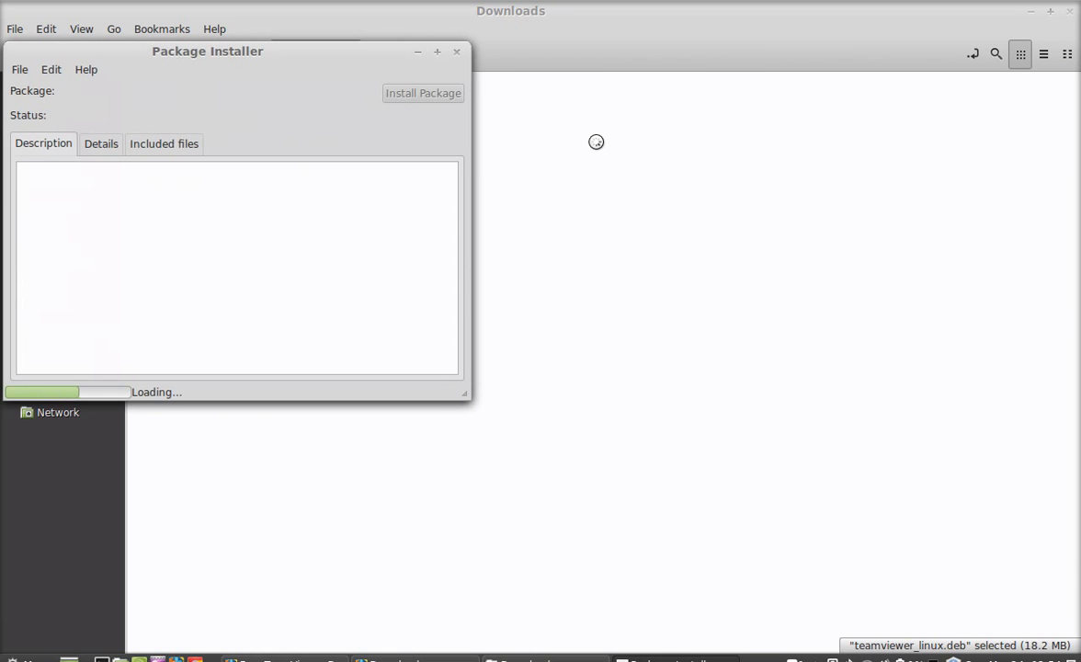
{"action": "left_click_drag", "start_coordinate": [325, 51], "coordinate": [524, 104]}
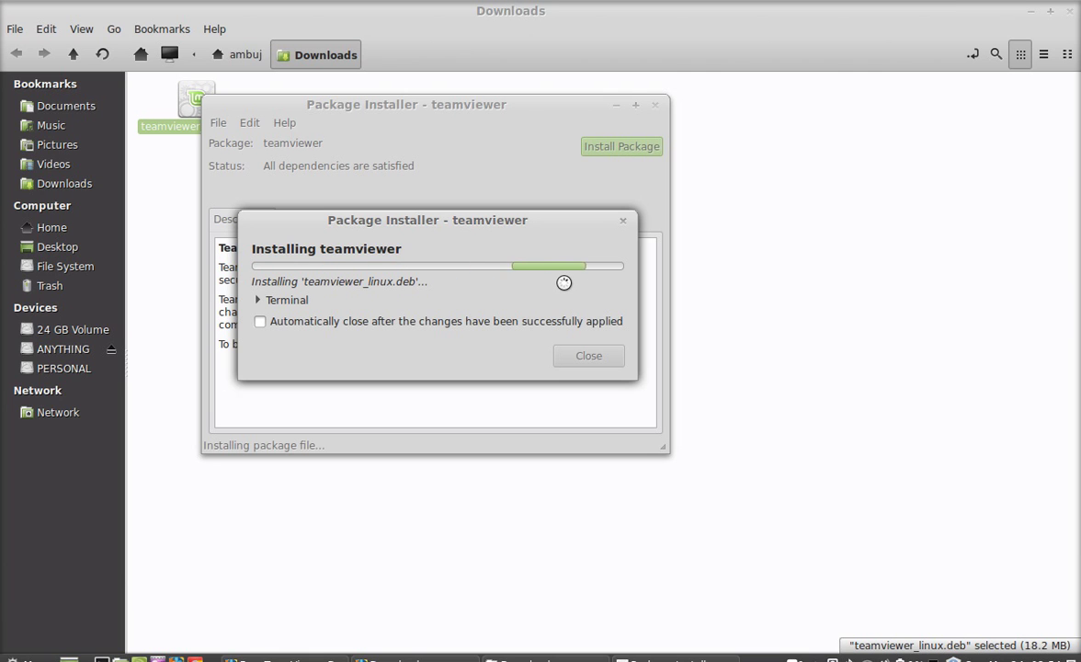
Close the Downloads folder and the Firefox windows, and reposition the package installer windows on the desktop
{"action": "left_click", "coordinate": [1070, 11]}
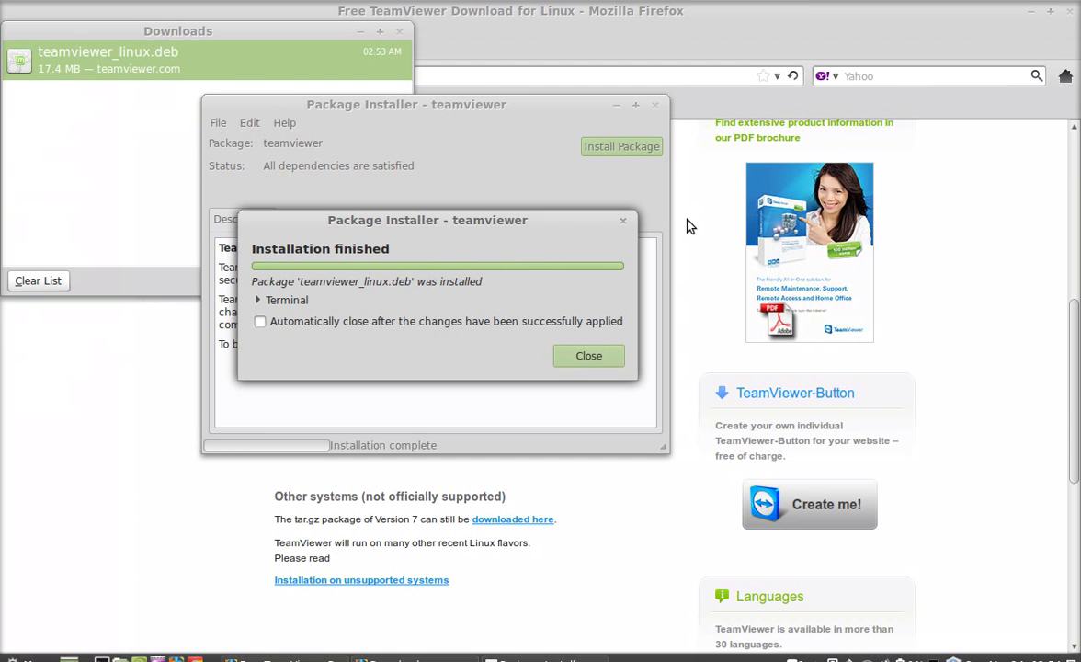
{"action": "left_click", "coordinate": [1070, 11]}
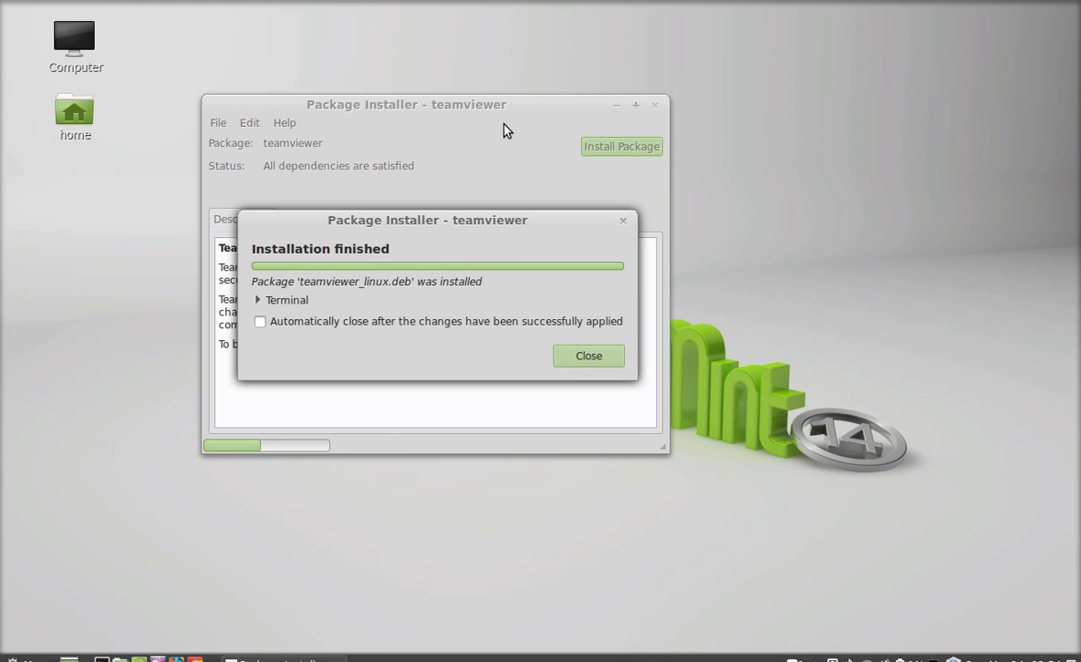
{"action": "left_click_drag", "start_coordinate": [503, 105], "coordinate": [539, 93]}
{"action": "left_click_drag", "start_coordinate": [412, 221], "coordinate": [445, 208]}
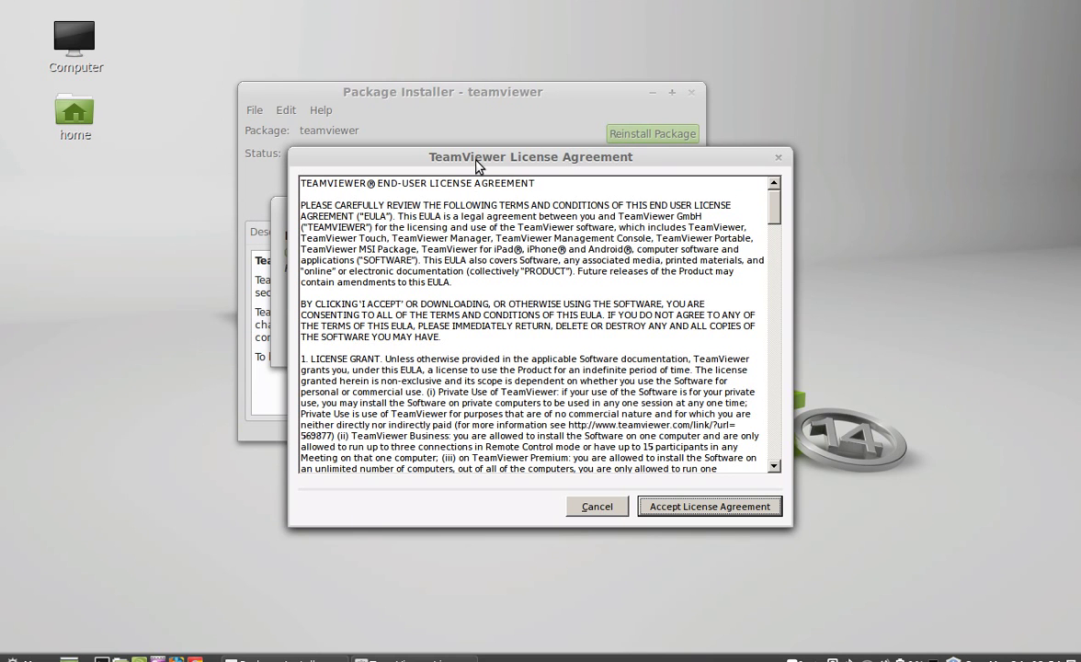
Accept the TeamViewer license agreement and close the installation dialog and the package installer
{"action": "left_click_drag", "start_coordinate": [438, 150], "coordinate": [411, 143]}
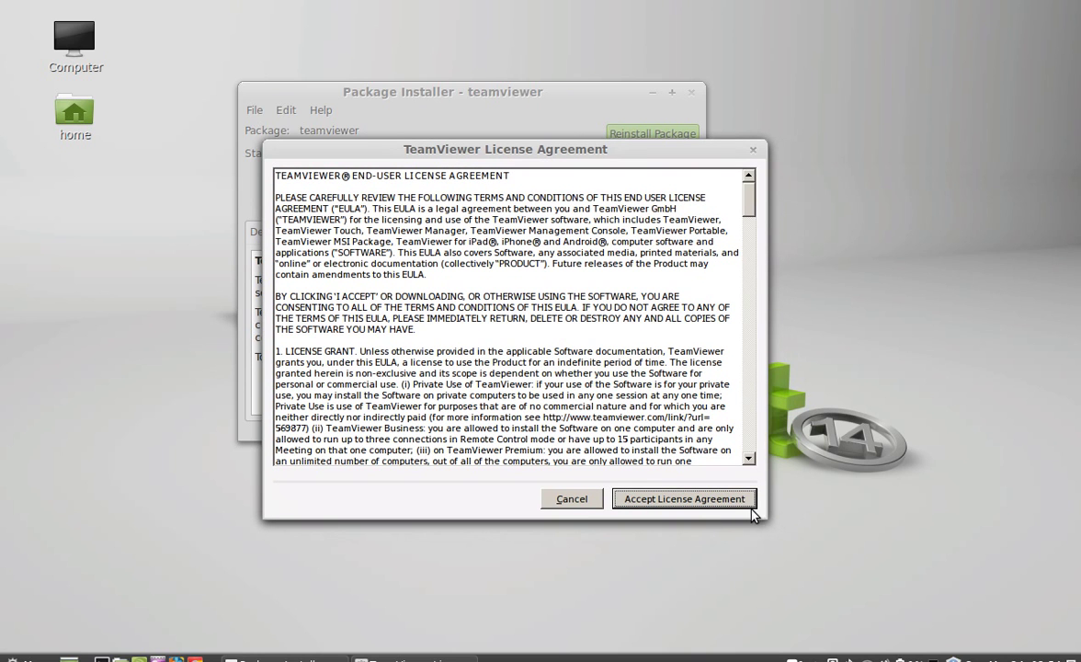
{"action": "left_click", "coordinate": [699, 501]}
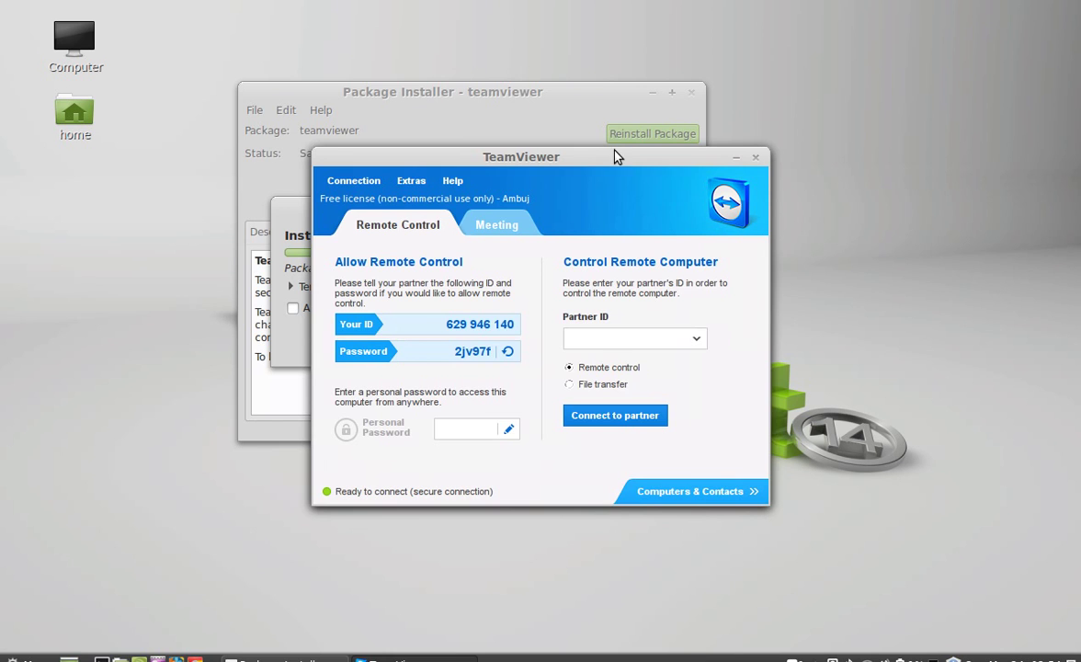
{"action": "left_click", "coordinate": [606, 106]}
{"action": "left_click_drag", "start_coordinate": [581, 89], "coordinate": [568, 108]}
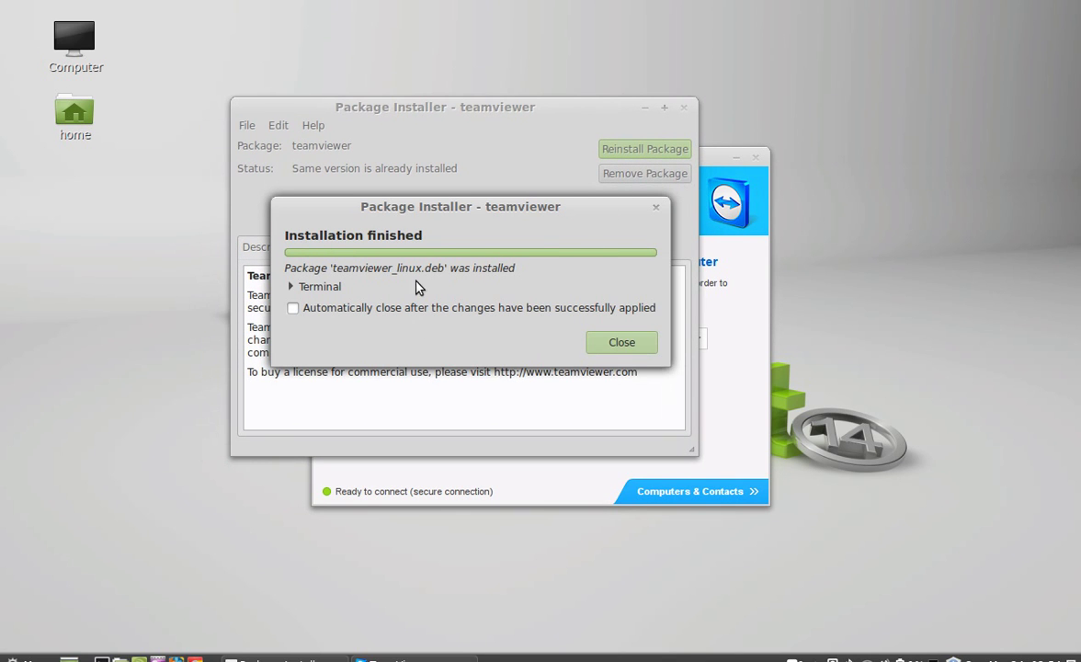
{"action": "left_click", "coordinate": [623, 345]}
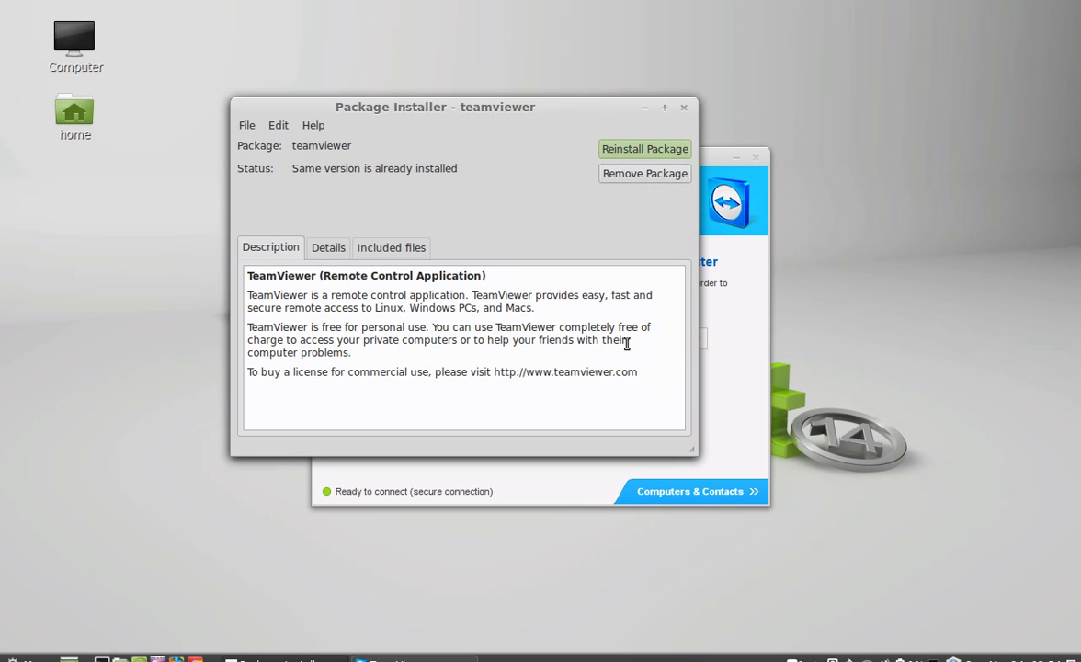
{"action": "left_click", "coordinate": [684, 108]}
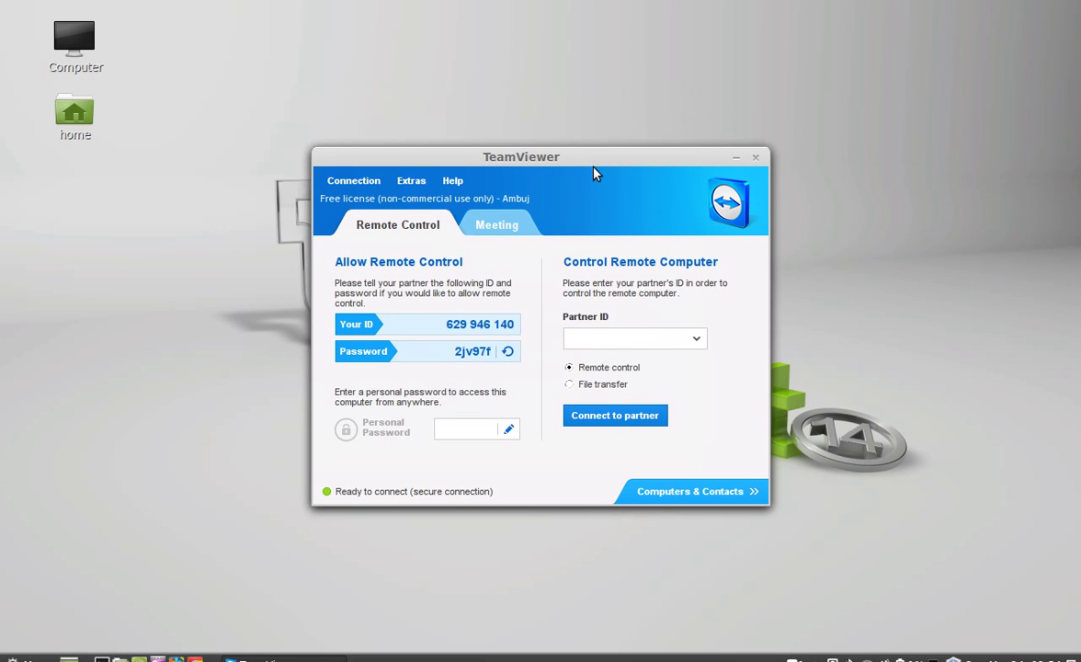
Highlight this computer's TeamViewer ID and its password under Allow Remote Control
{"action": "left_click_drag", "start_coordinate": [593, 156], "coordinate": [543, 125]}
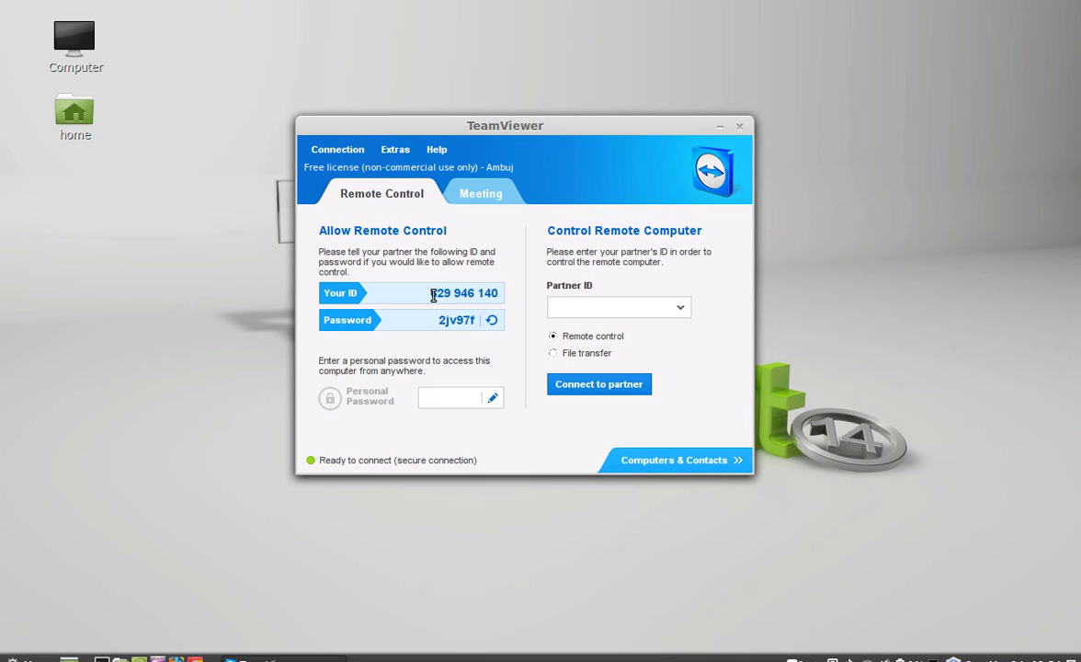
{"action": "left_click_drag", "start_coordinate": [421, 294], "coordinate": [495, 292]}
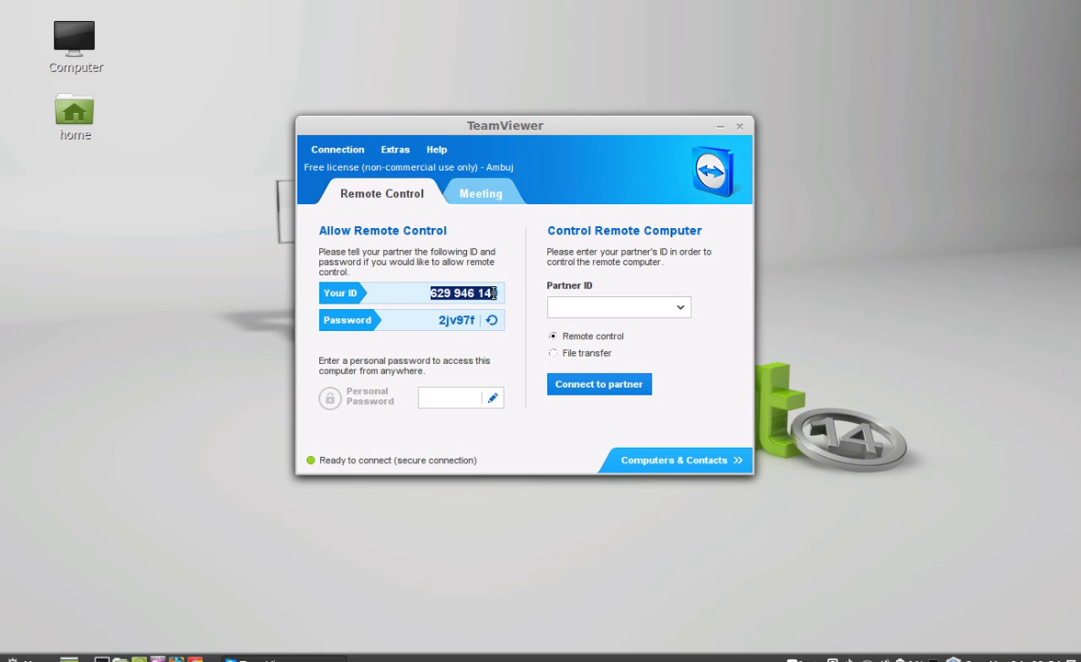
{"action": "left_click_drag", "start_coordinate": [439, 320], "coordinate": [514, 278]}
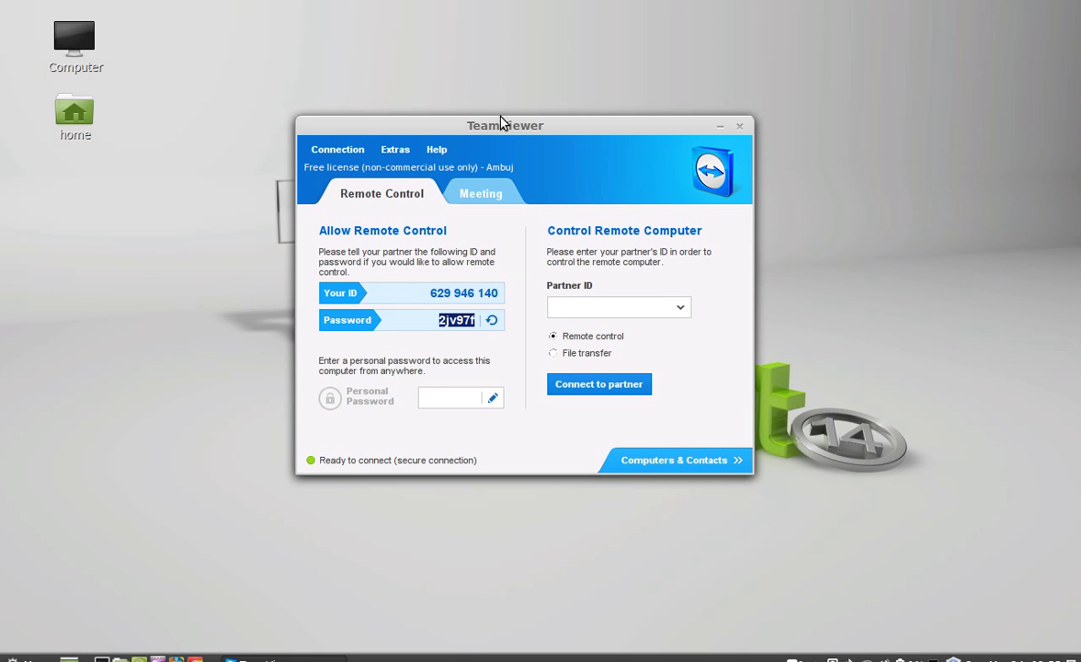
{"action": "left_click_drag", "start_coordinate": [499, 120], "coordinate": [487, 114]}
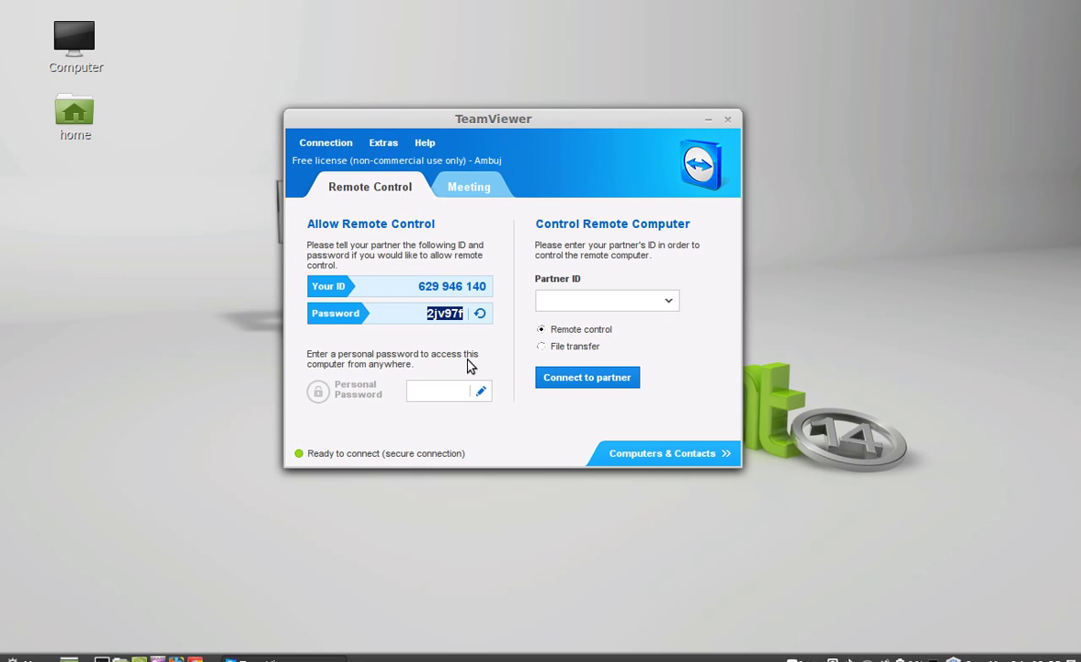
Create a new random password for remote access to this computer and close the TeamViewer window
{"action": "left_click", "coordinate": [480, 313]}
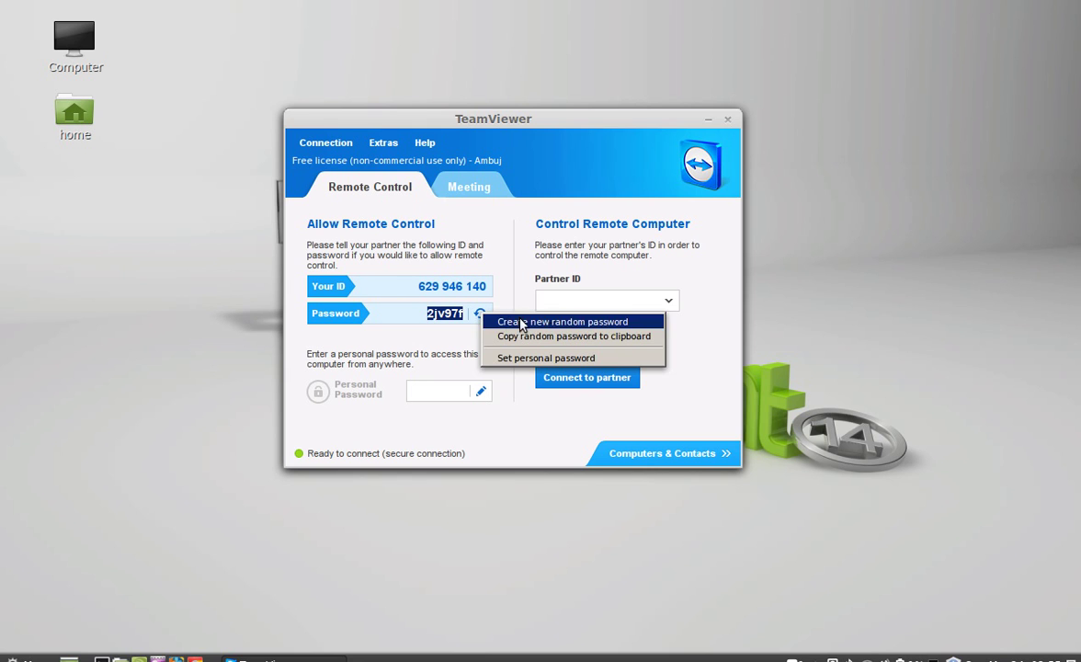
{"action": "left_click", "coordinate": [480, 313]}
{"action": "left_click", "coordinate": [480, 313]}
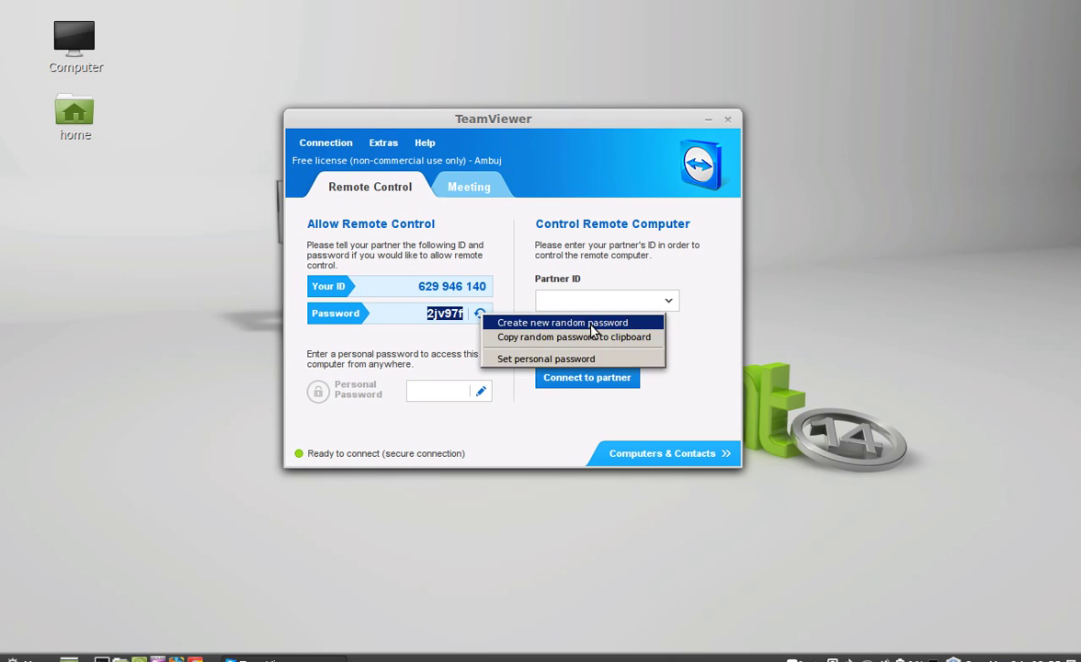
{"action": "left_click", "coordinate": [538, 324]}
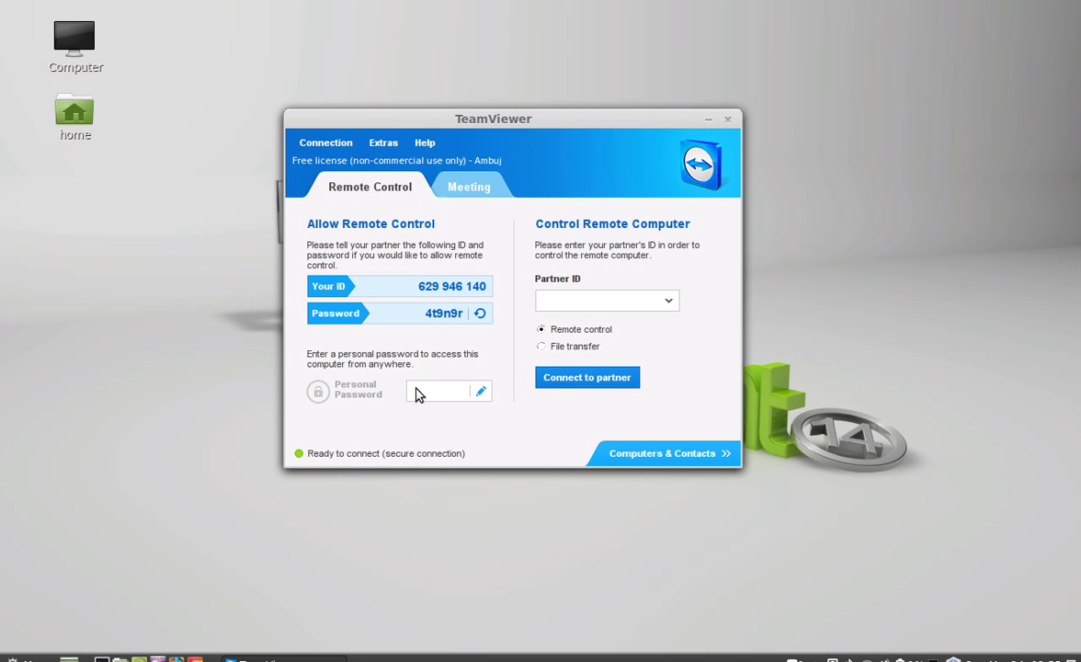
{"action": "left_click_drag", "start_coordinate": [524, 117], "coordinate": [518, 114]}
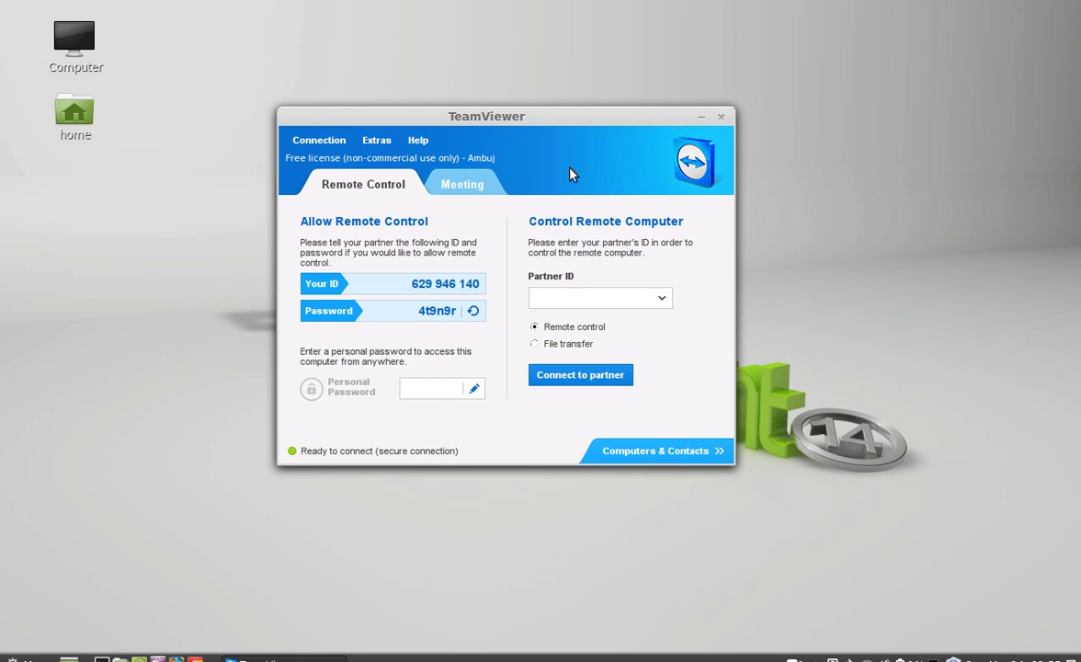
{"action": "left_click", "coordinate": [722, 118]}
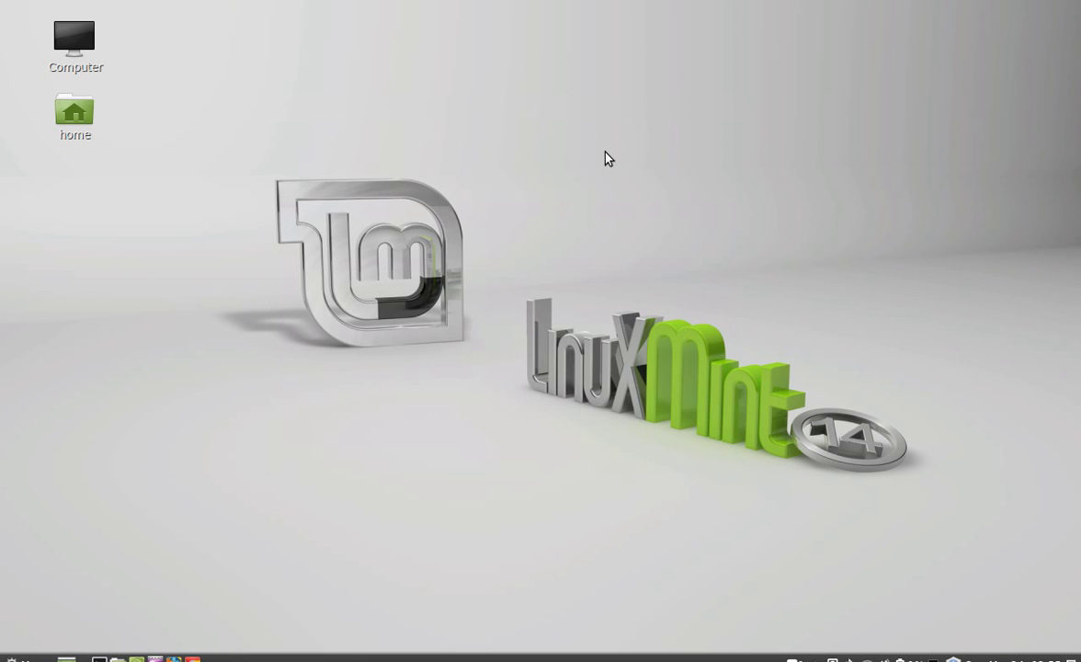